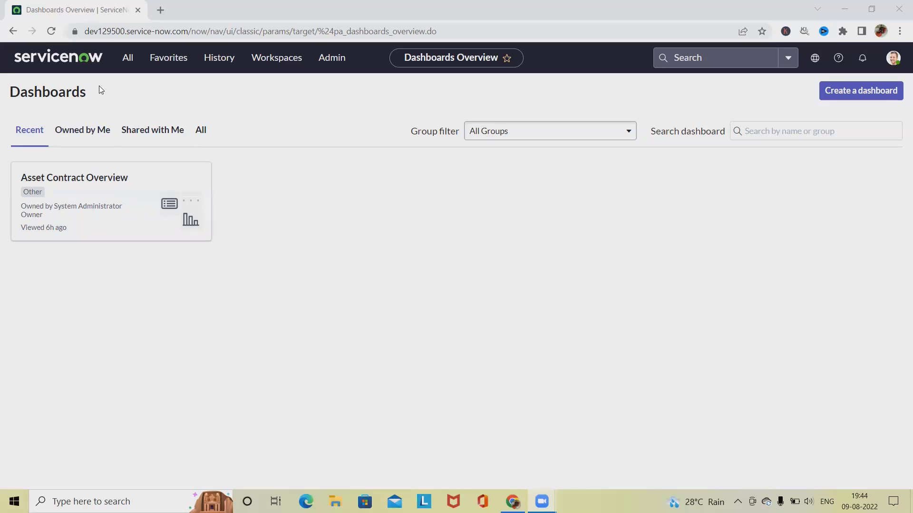
Step: Navigate via the All menu to the Contracts > All list (112 records)
left_click(129, 63)
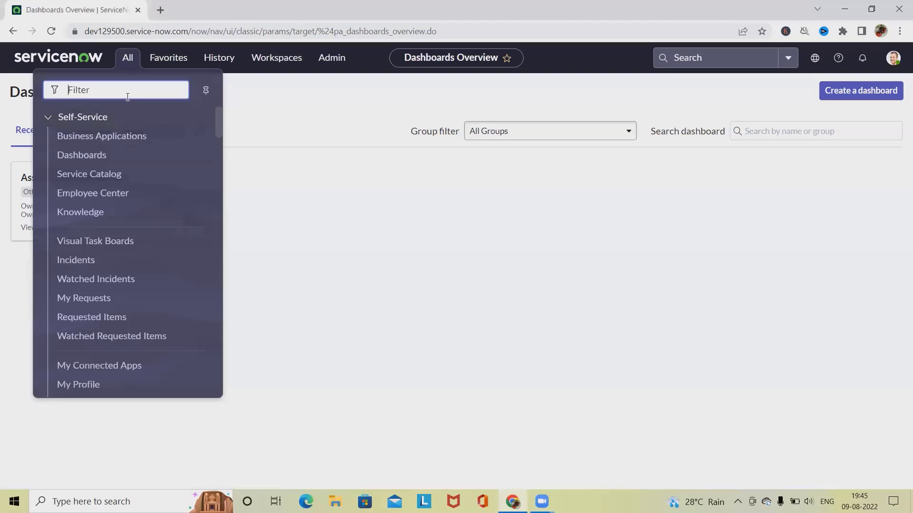
type("contract")
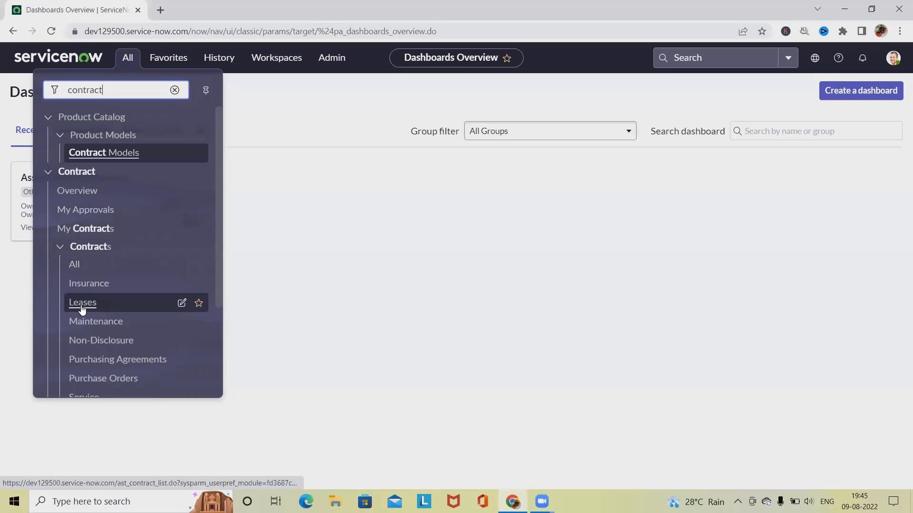
scroll(84, 304, "down", 1)
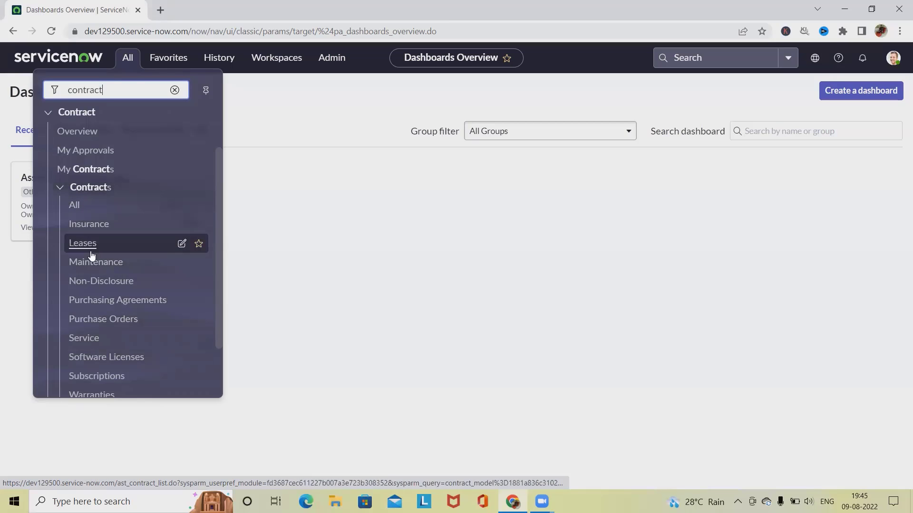
left_click(75, 206)
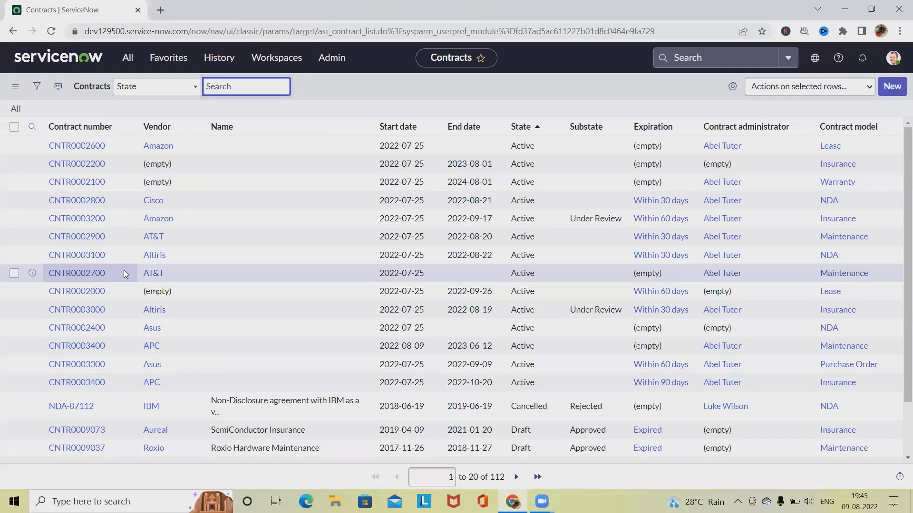
Step: Start a new contract record with Software License as its contract model
left_click(893, 86)
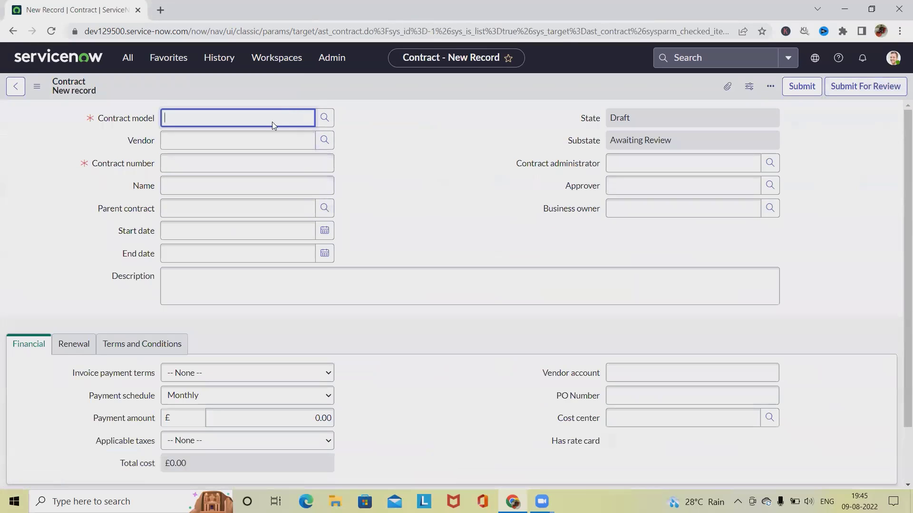
left_click(272, 122)
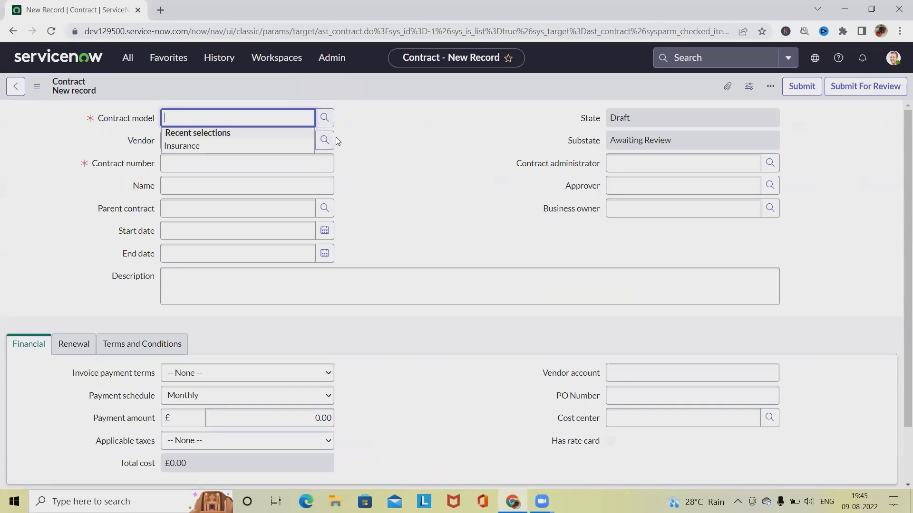
left_click(327, 119)
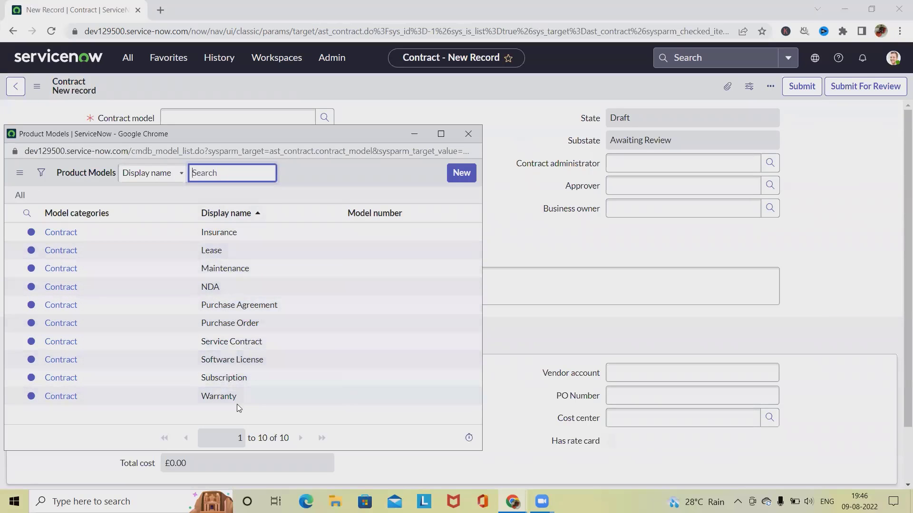
left_click(69, 360)
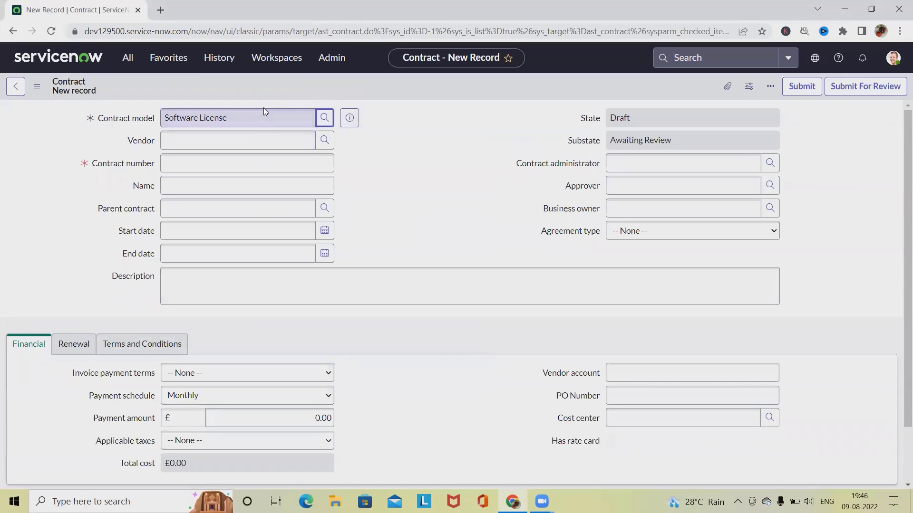
Step: Set the vendor to Amazon, contract number 2221 and name 'Test Software'
left_click(236, 141)
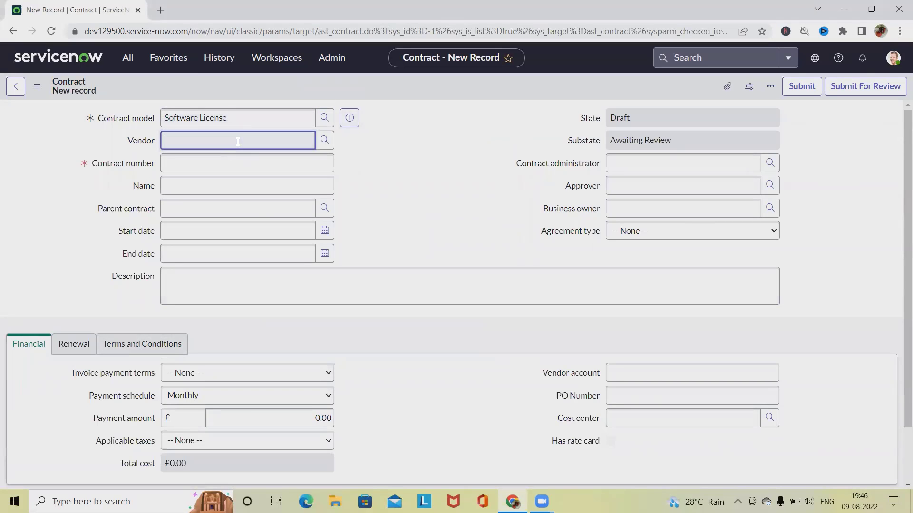
left_click(324, 142)
scroll(61, 346, "down", 3)
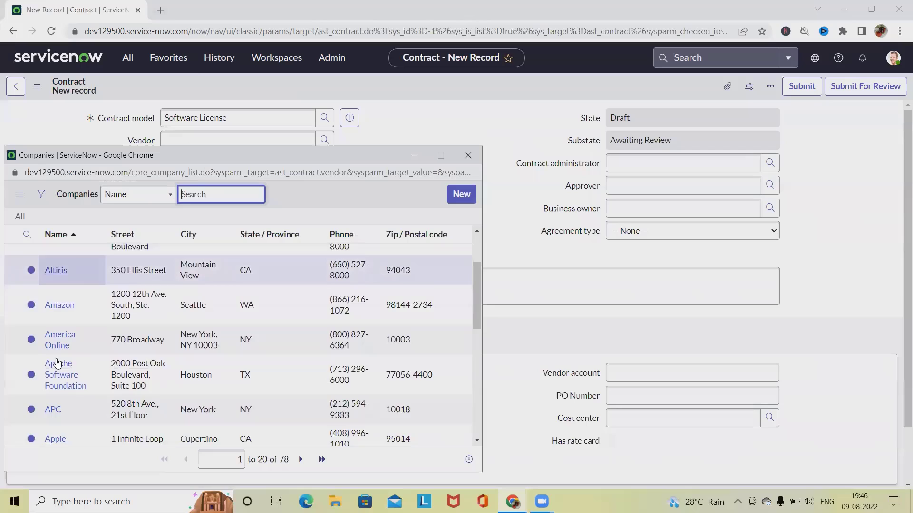
scroll(68, 338, "down", 1)
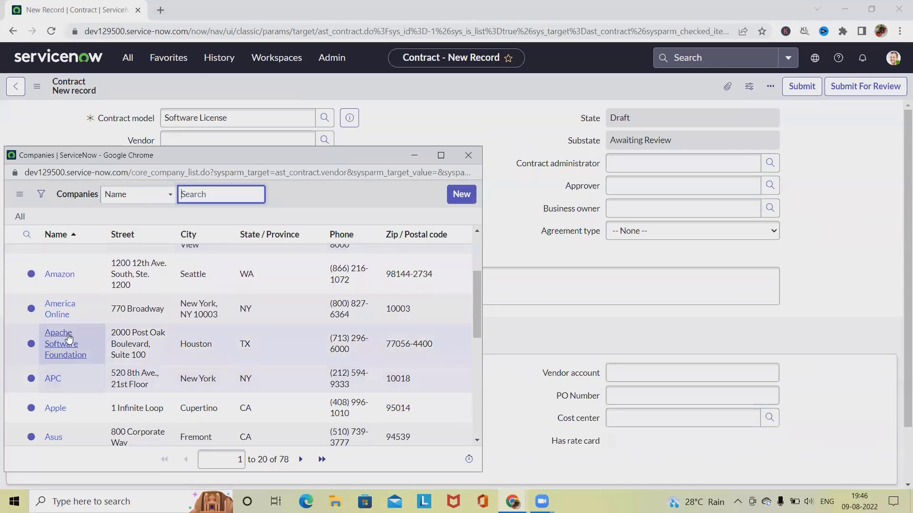
left_click(63, 280)
left_click(182, 159)
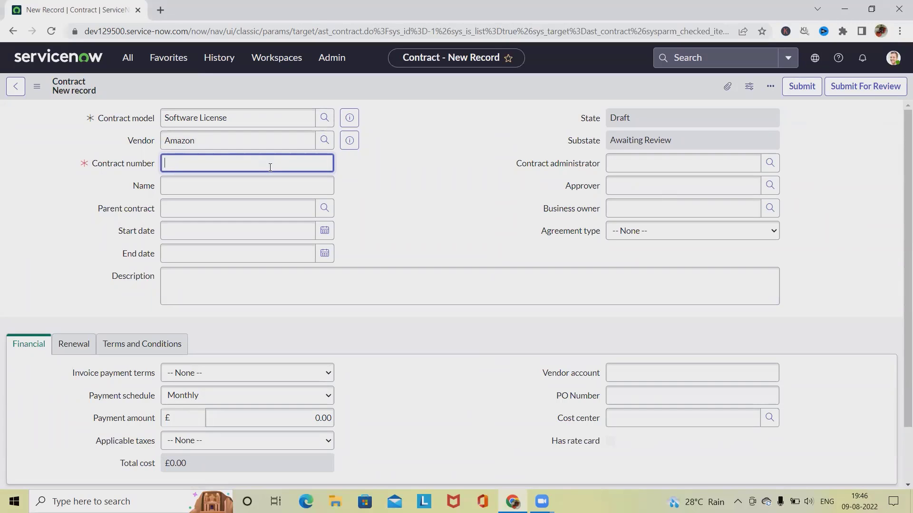
type("2221")
left_click(237, 190)
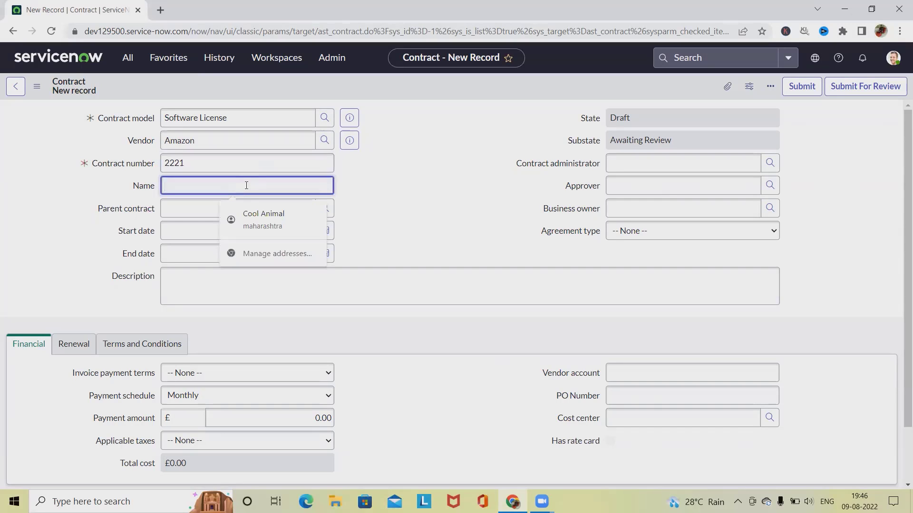
type("Te")
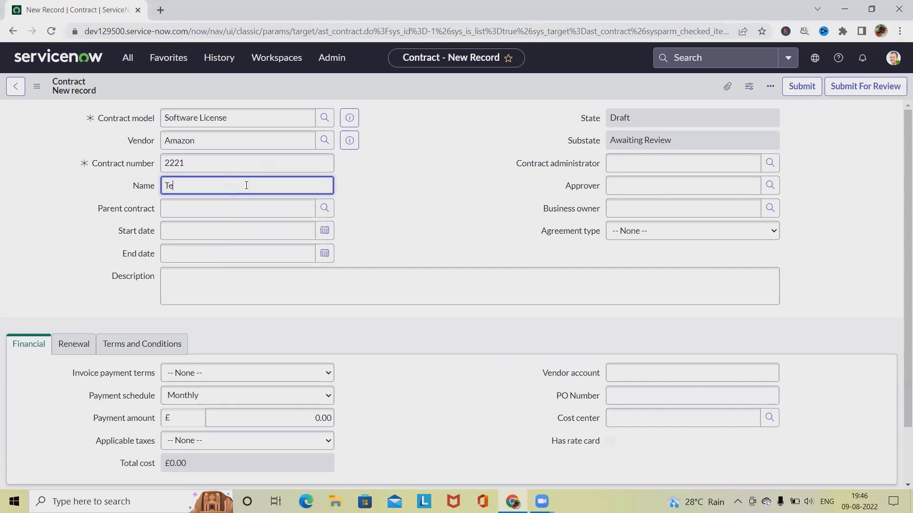
type("st ")
type("S")
type("o")
type("ft")
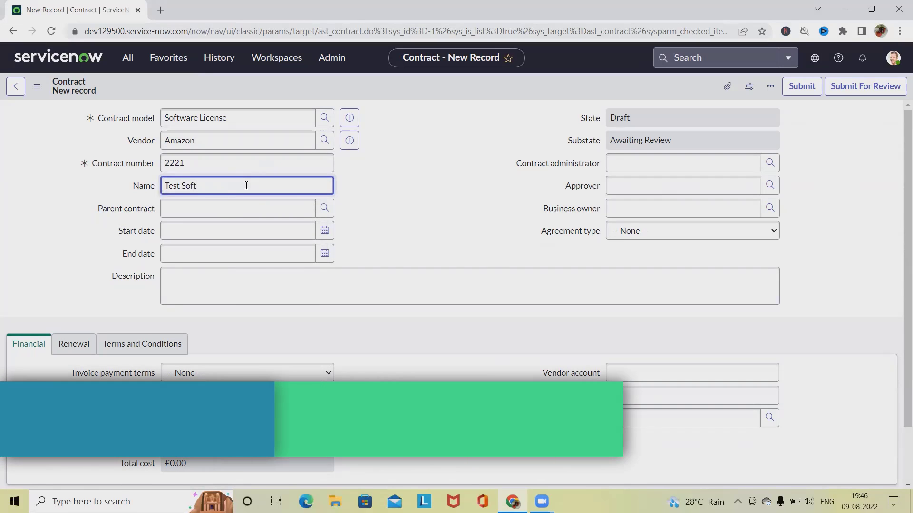
type("wa")
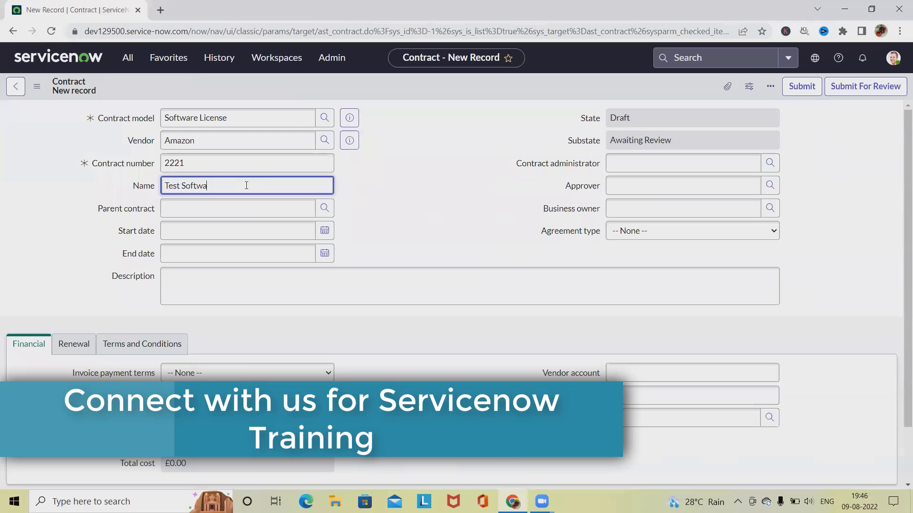
type("re")
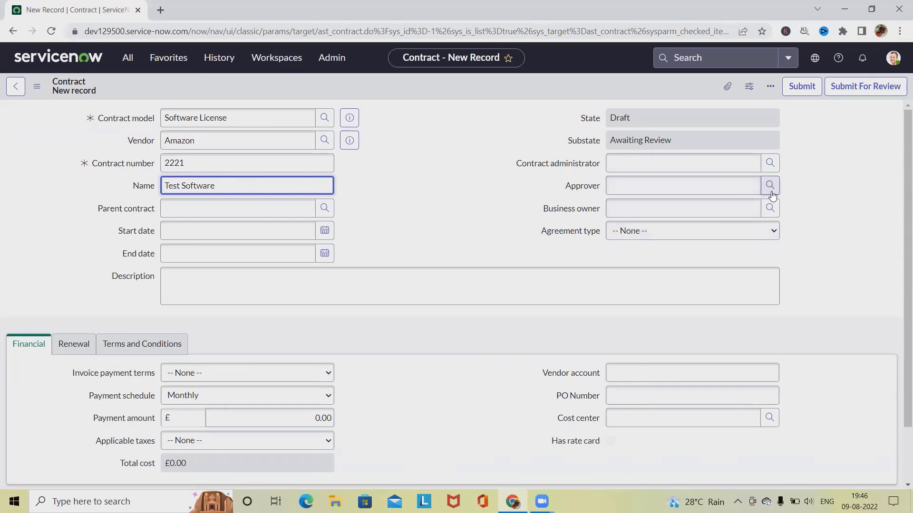
left_click(771, 186)
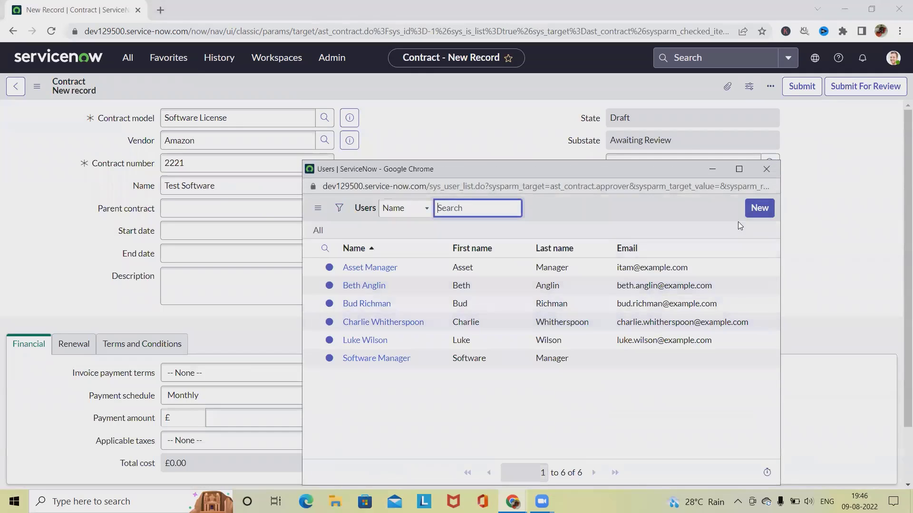
left_click(357, 285)
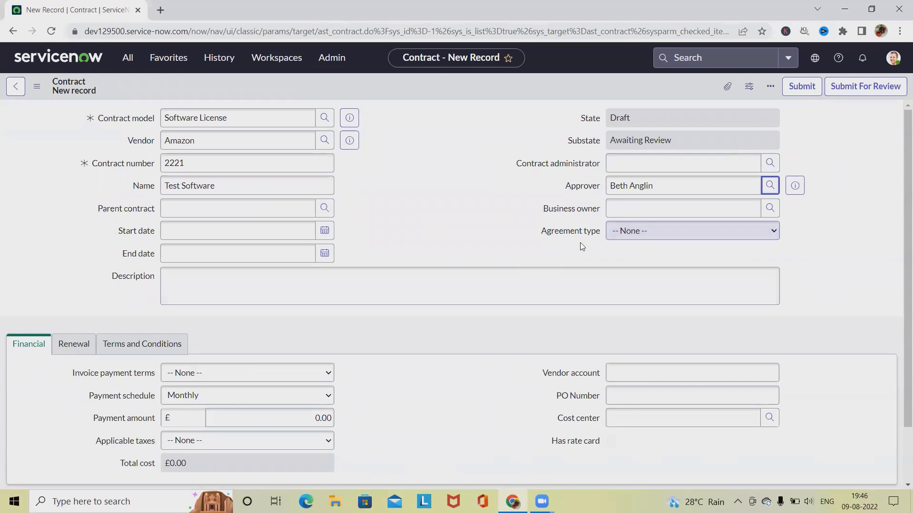
scroll(282, 338, "down", 1)
scroll(282, 338, "down", 2)
left_click(235, 352)
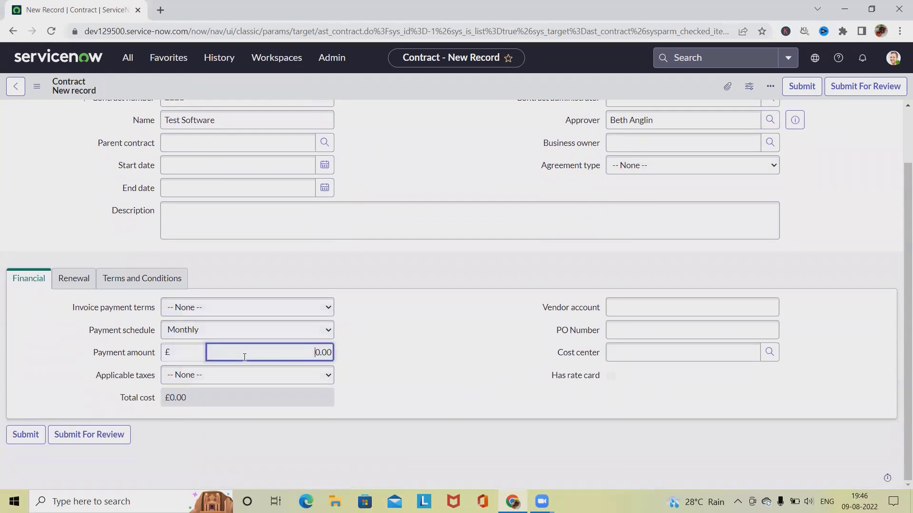
type("4")
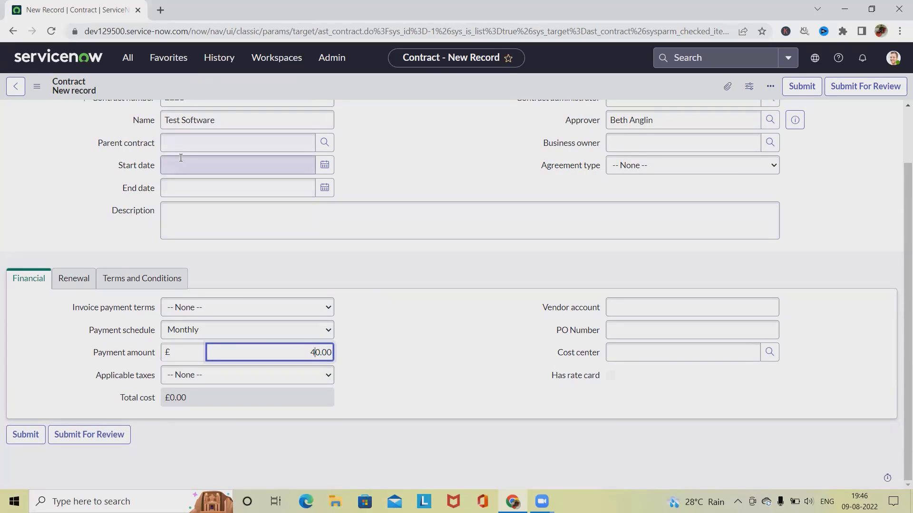
scroll(181, 157, "up", 1)
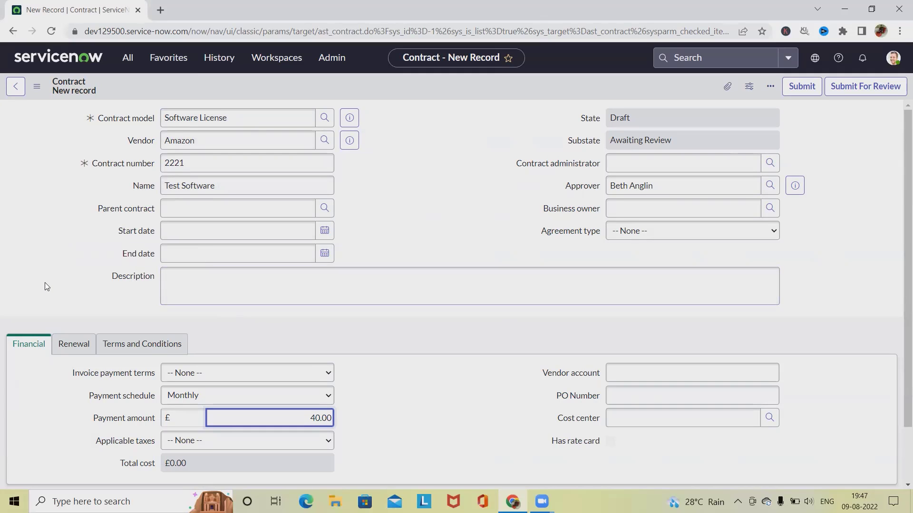
scroll(14, 427, "down", 2)
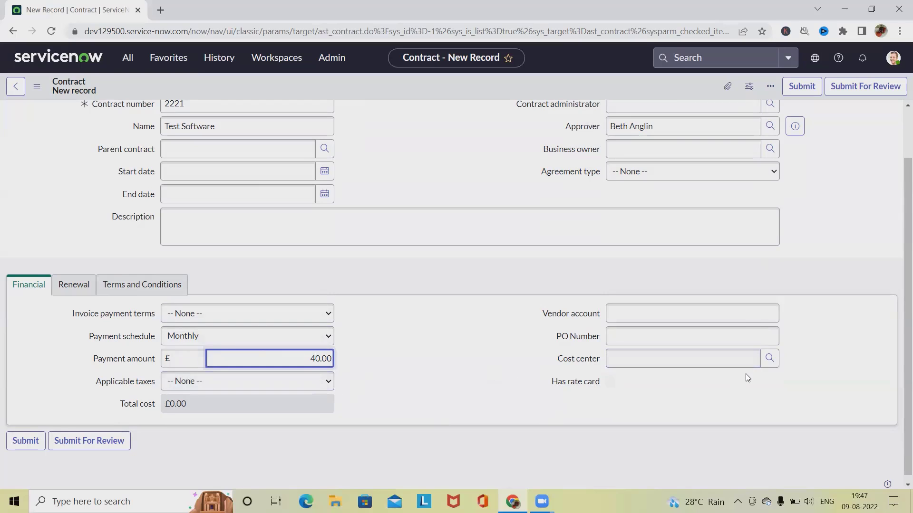
scroll(456, 410, "down", 1)
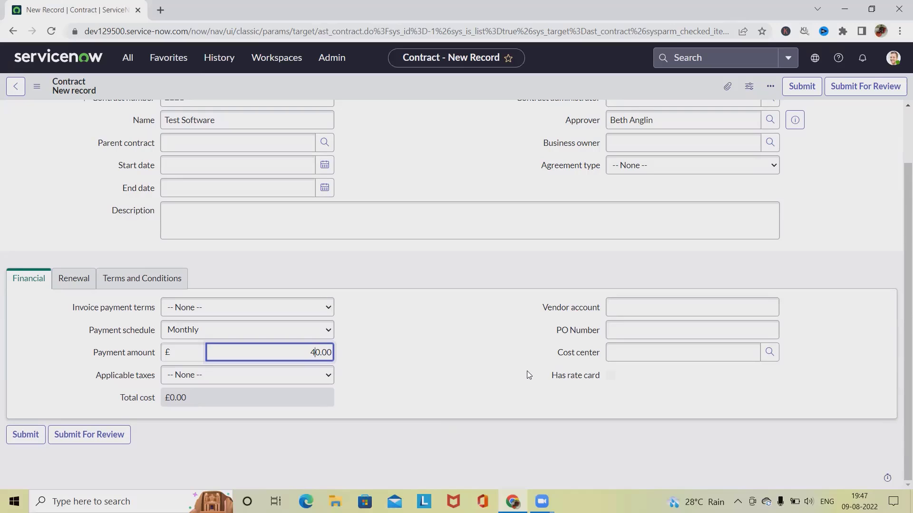
scroll(613, 328, "up", 2)
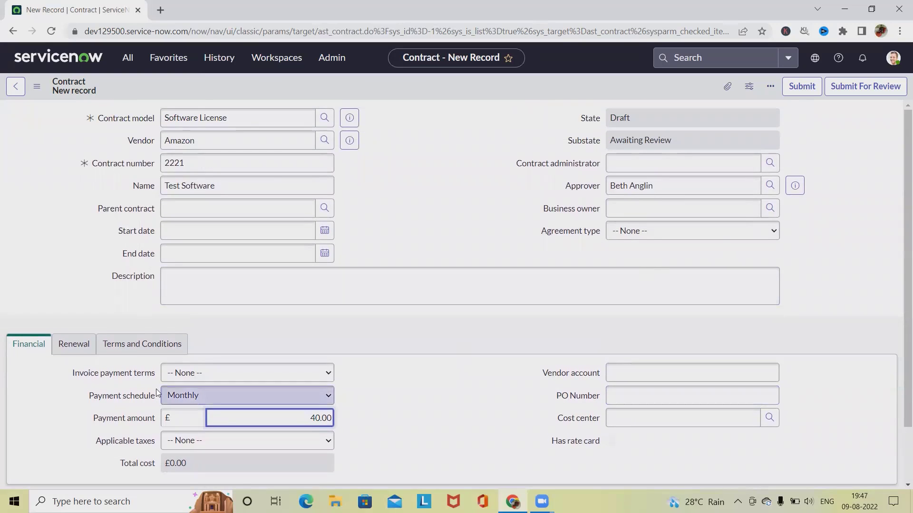
scroll(104, 474, "down", 2)
Step: Save the new contract and filter the list by Contract number 2221
left_click(29, 435)
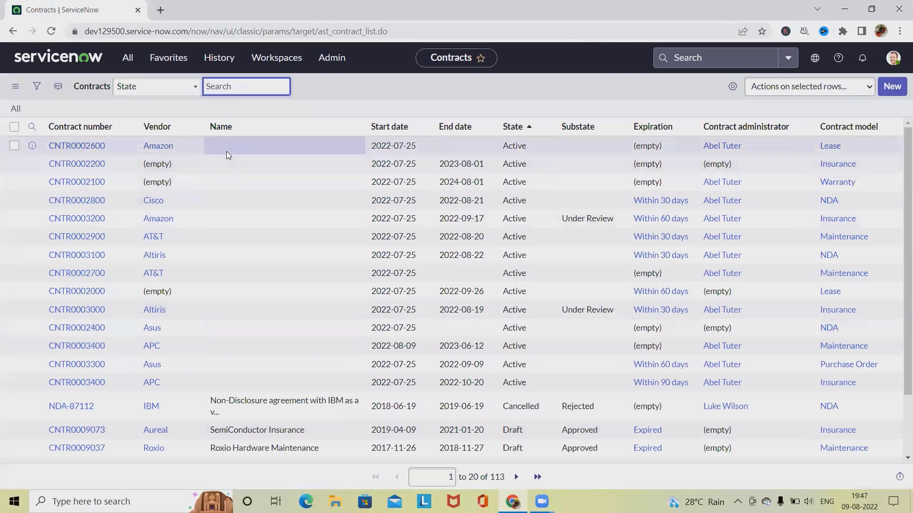
left_click(193, 87)
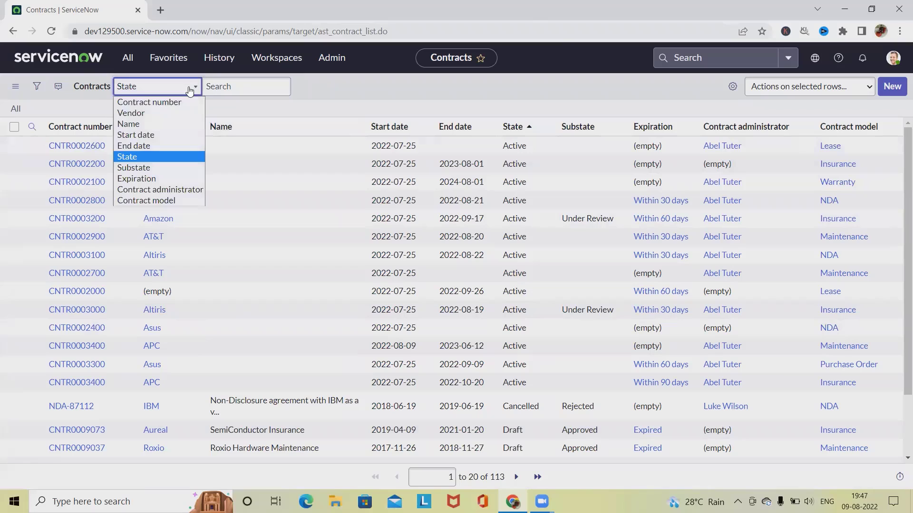
left_click(168, 102)
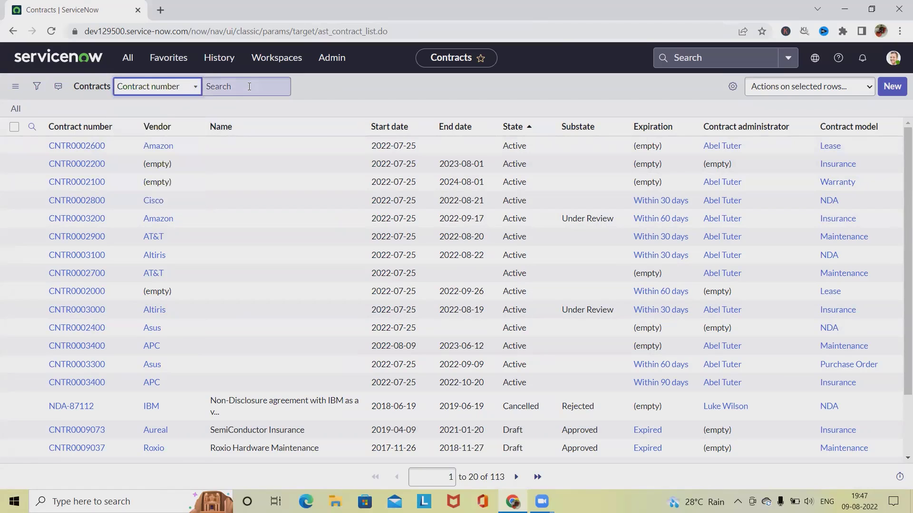
type("22")
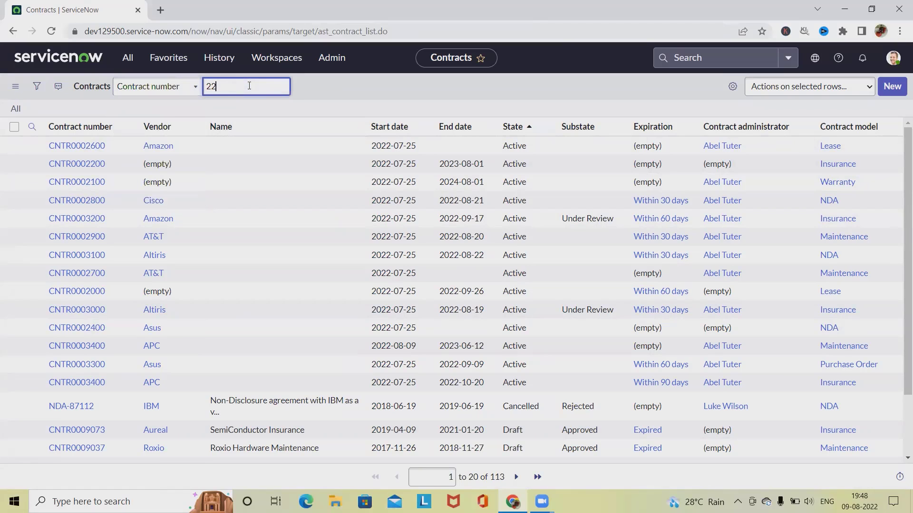
type("21")
key("Return")
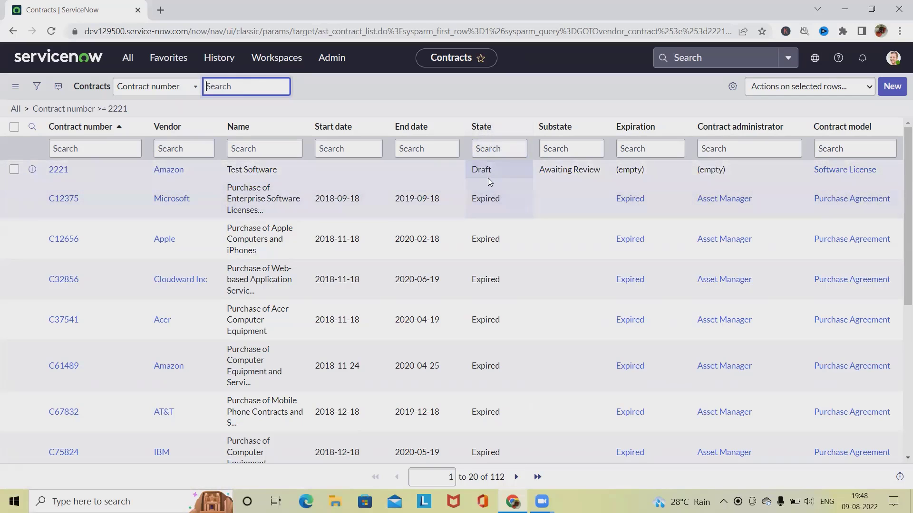
Step: Review contract 2221's history, approval history, renewal and terms and conditions
left_click(51, 171)
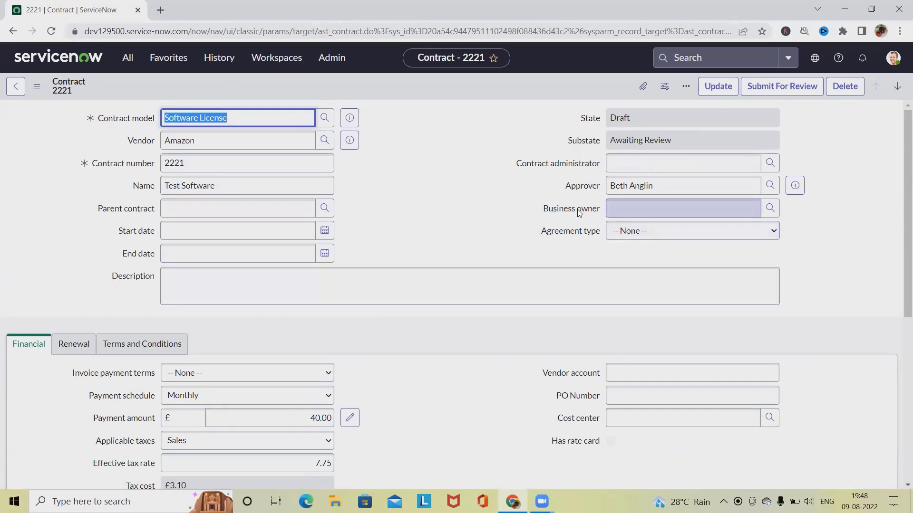
scroll(631, 206, "down", 1)
scroll(631, 207, "up", 1)
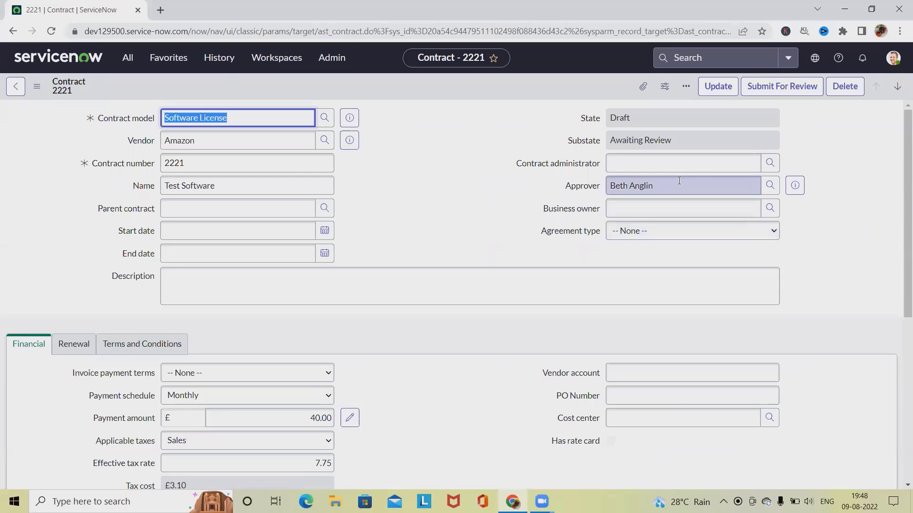
scroll(470, 242, "down", 3)
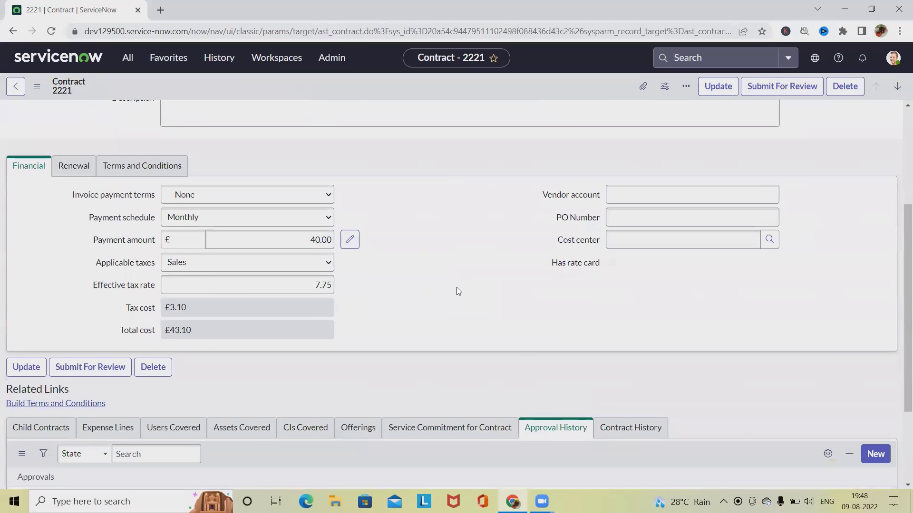
scroll(457, 289, "down", 2)
scroll(456, 288, "down", 1)
left_click(633, 307)
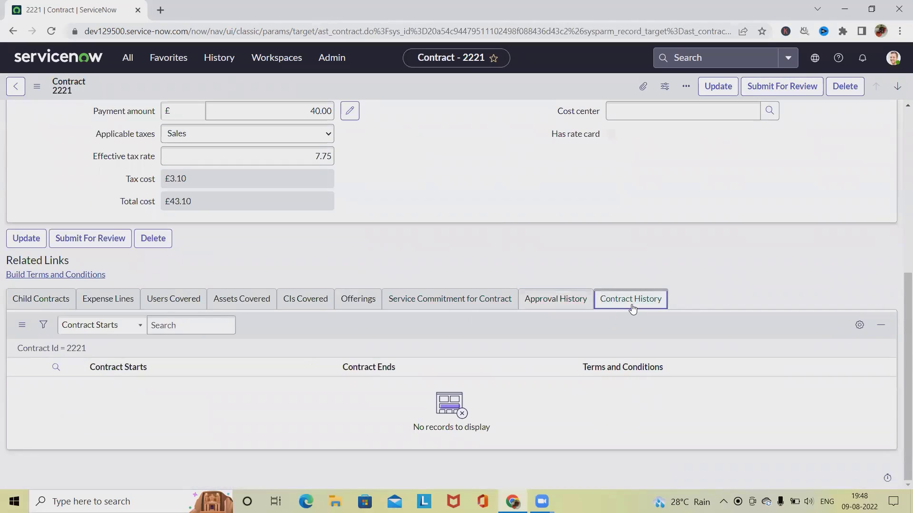
mouse_move(368, 367)
left_click(556, 300)
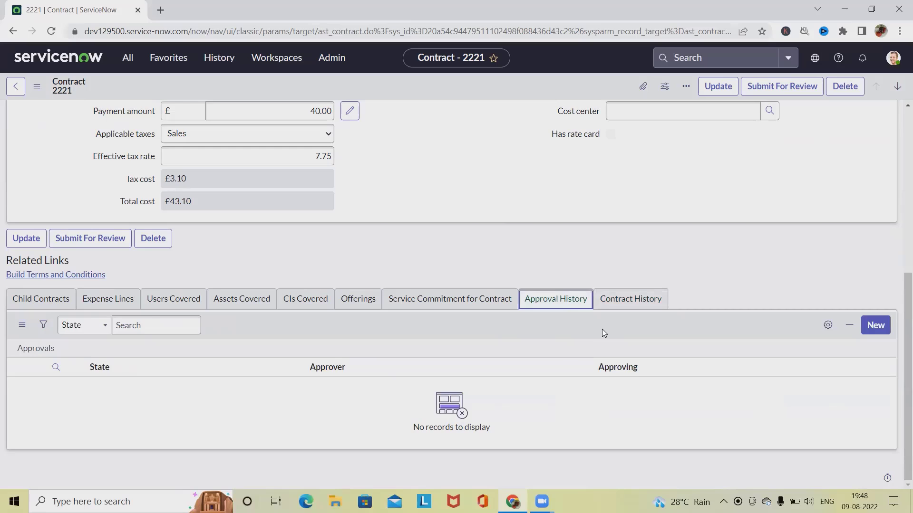
scroll(591, 331, "up", 2)
scroll(583, 337, "up", 1)
scroll(573, 339, "up", 2)
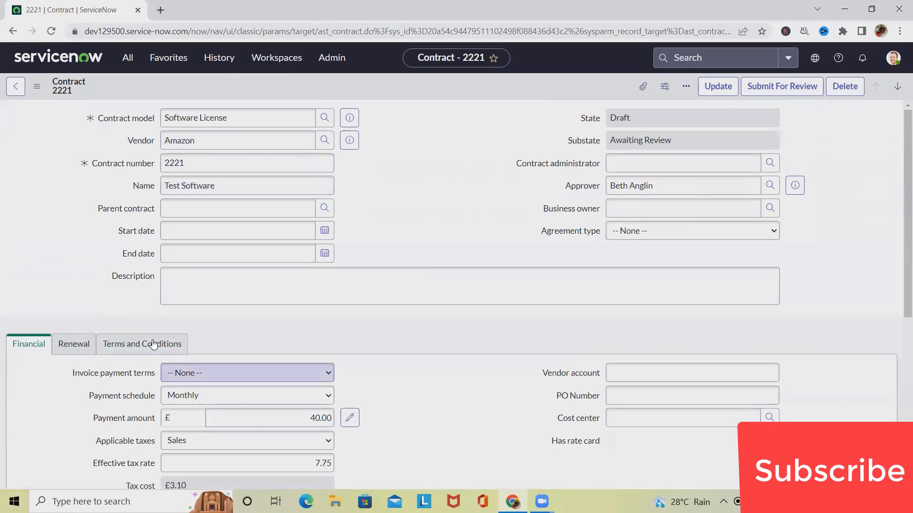
scroll(154, 344, "down", 2)
scroll(89, 364, "down", 2)
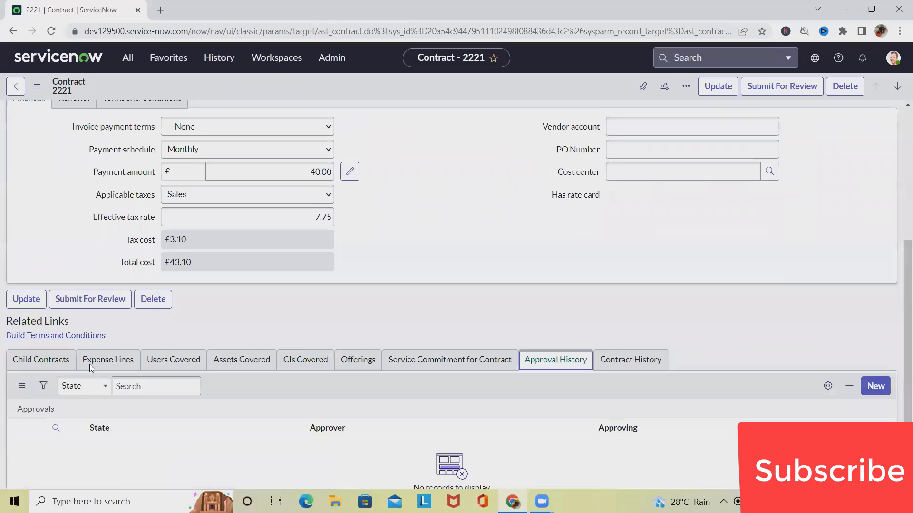
scroll(85, 293, "down", 1)
scroll(71, 264, "up", 3)
left_click(73, 284)
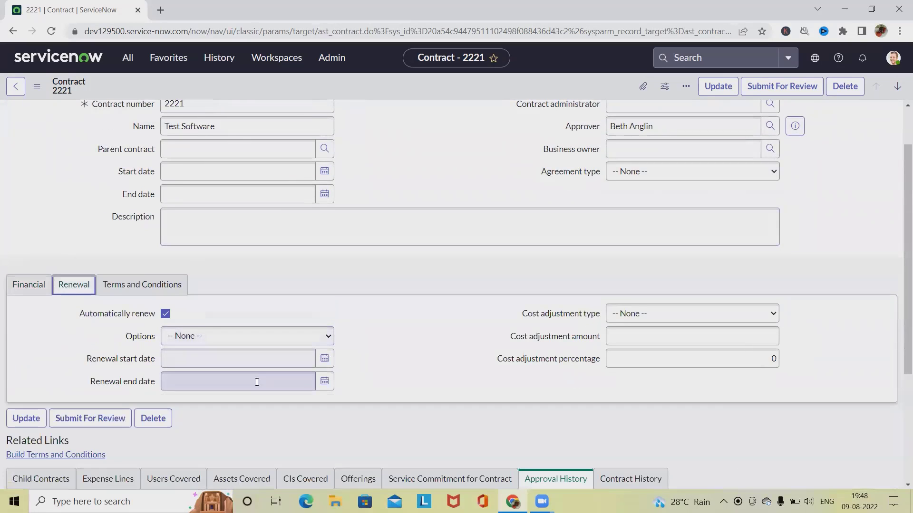
left_click(160, 285)
scroll(167, 362, "down", 1)
scroll(219, 365, "down", 2)
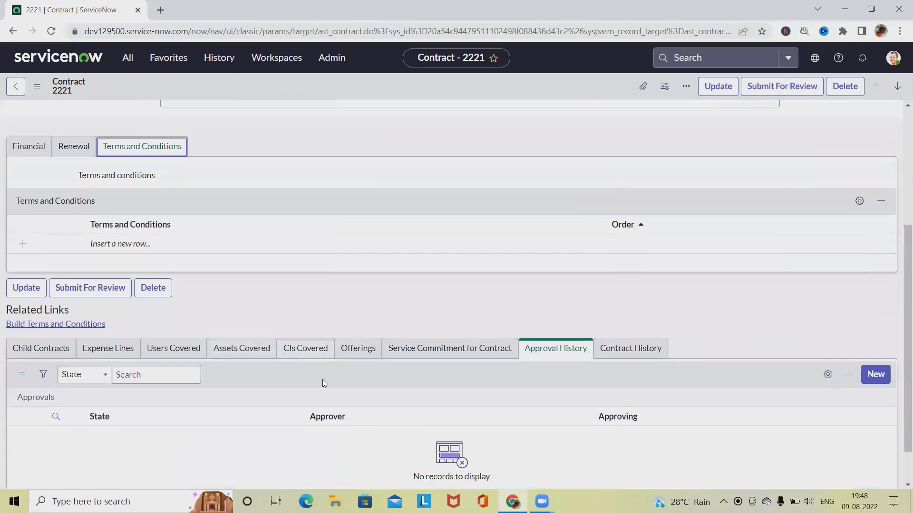
scroll(322, 383, "down", 1)
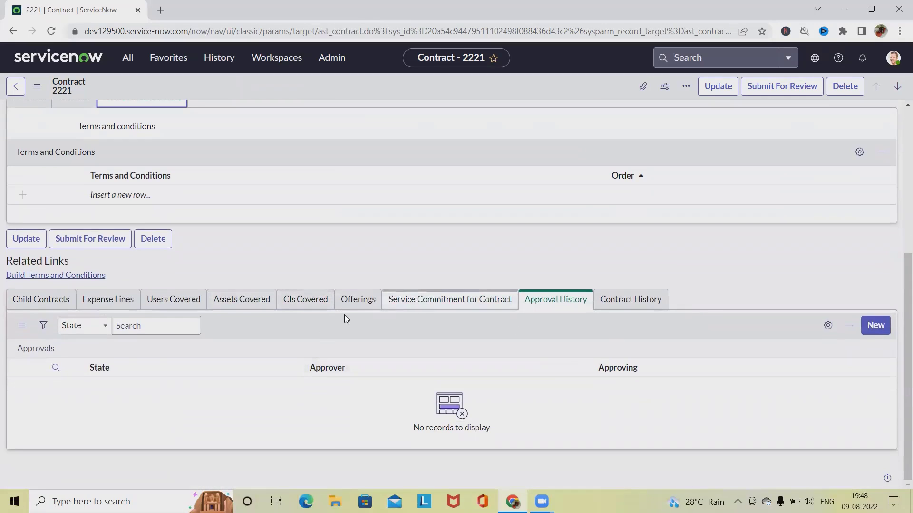
Step: Review the covered CIs, assets, users, expense lines and child contracts related lists
left_click(305, 301)
left_click(242, 303)
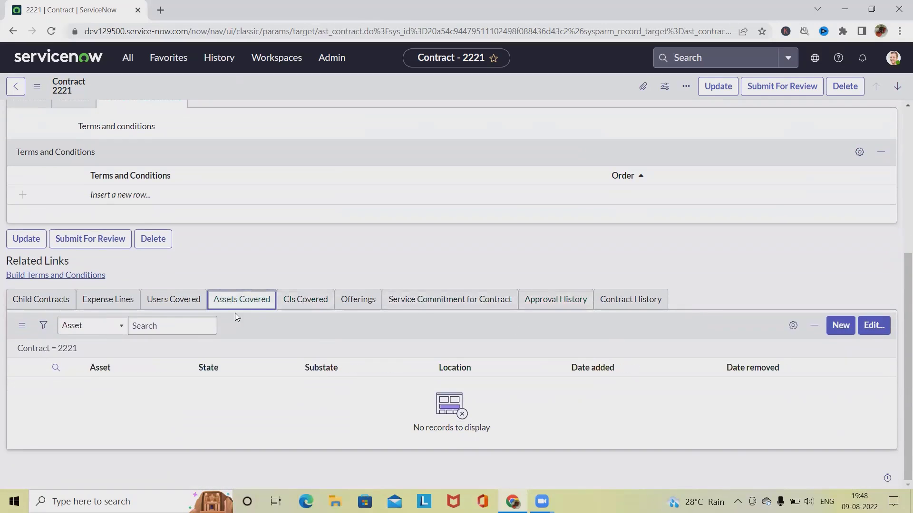
left_click(171, 305)
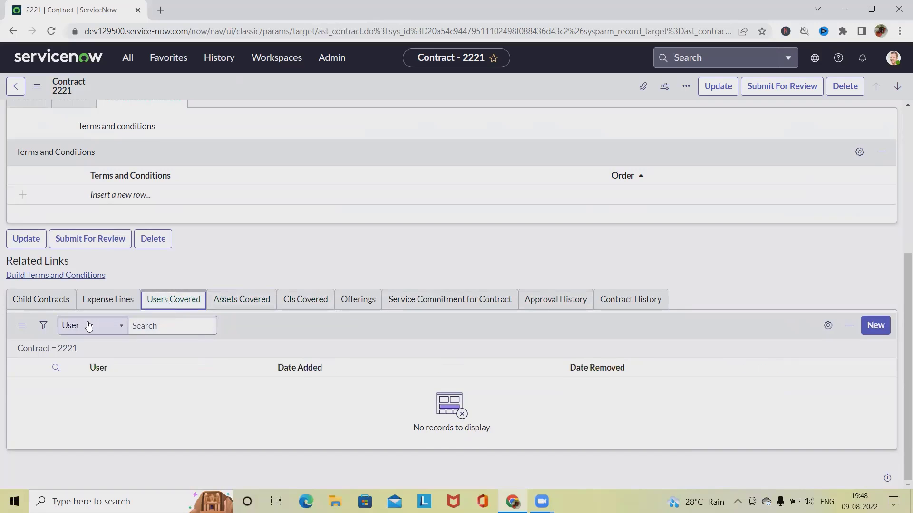
left_click(105, 303)
left_click(35, 305)
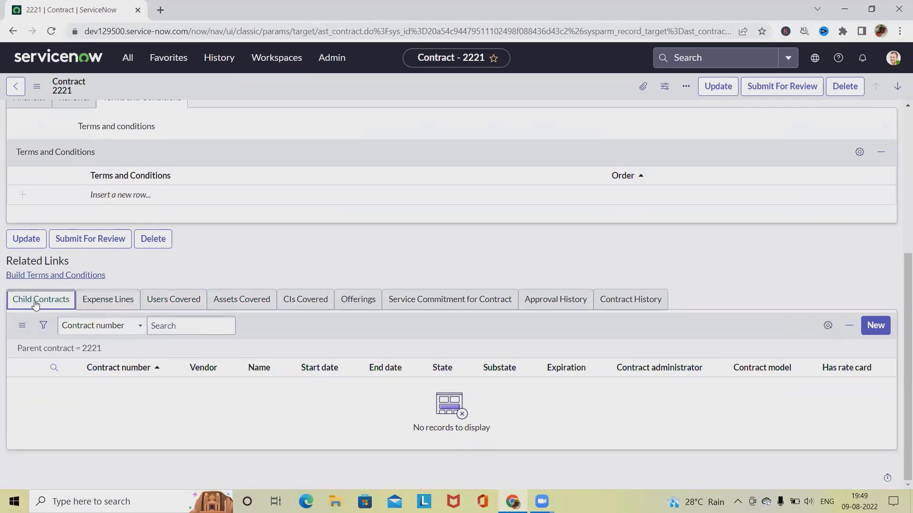
scroll(399, 343, "up", 5)
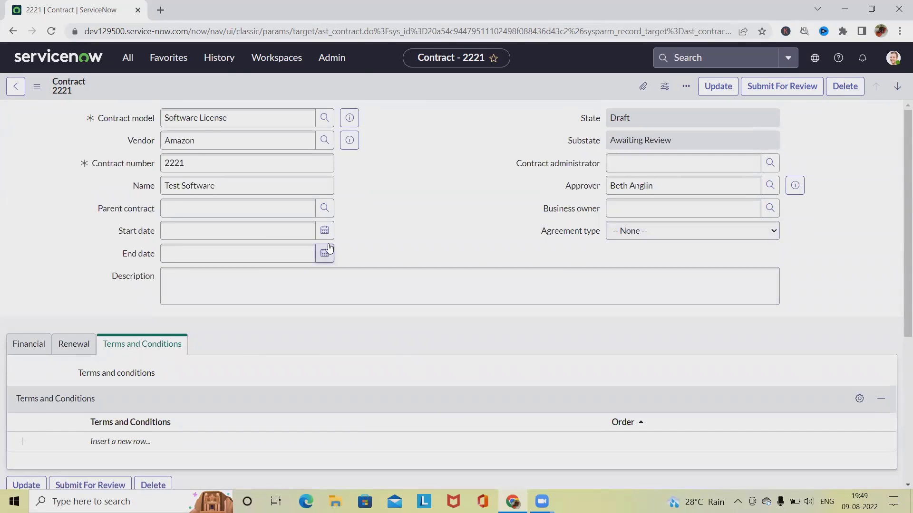
Step: Update contract 2221 unchanged and reopen it from the filtered list
left_click(717, 91)
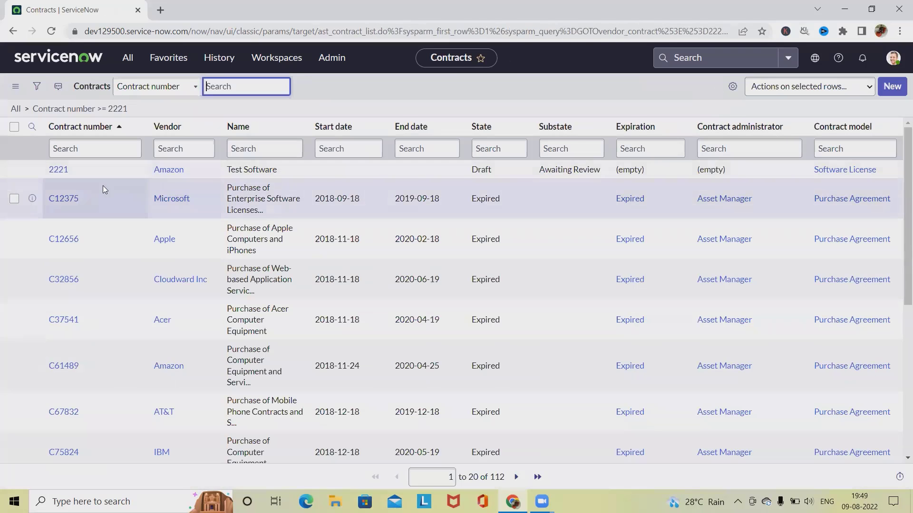
left_click(59, 170)
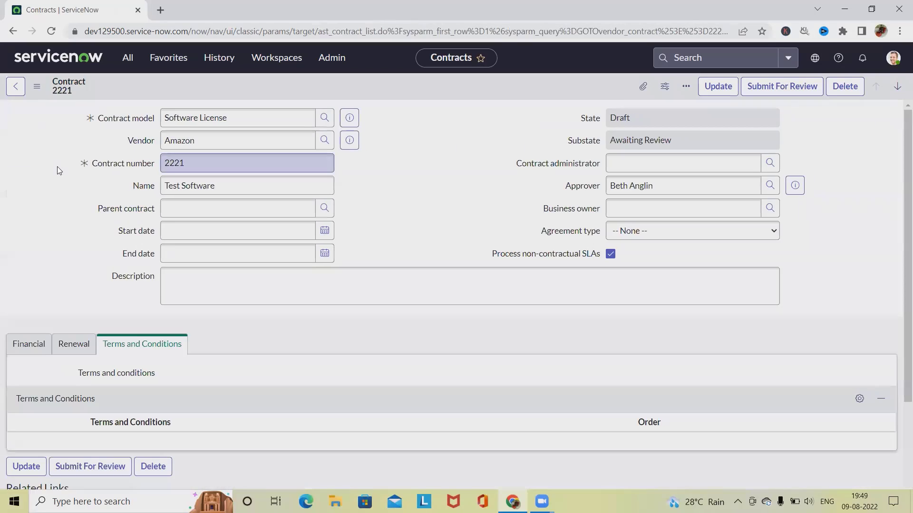
left_click(216, 167)
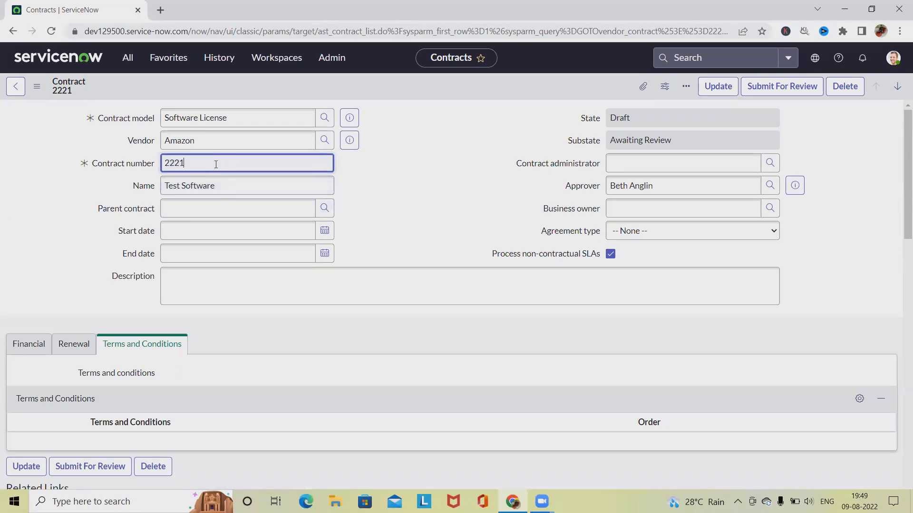
left_click(230, 188)
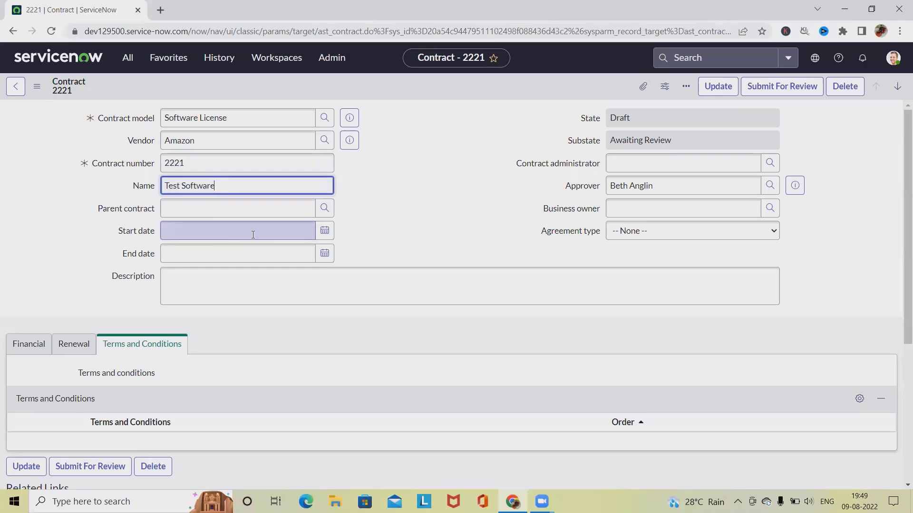
Step: Change the vendor from Amazon to Adobe Systems and save the contract
left_click(325, 140)
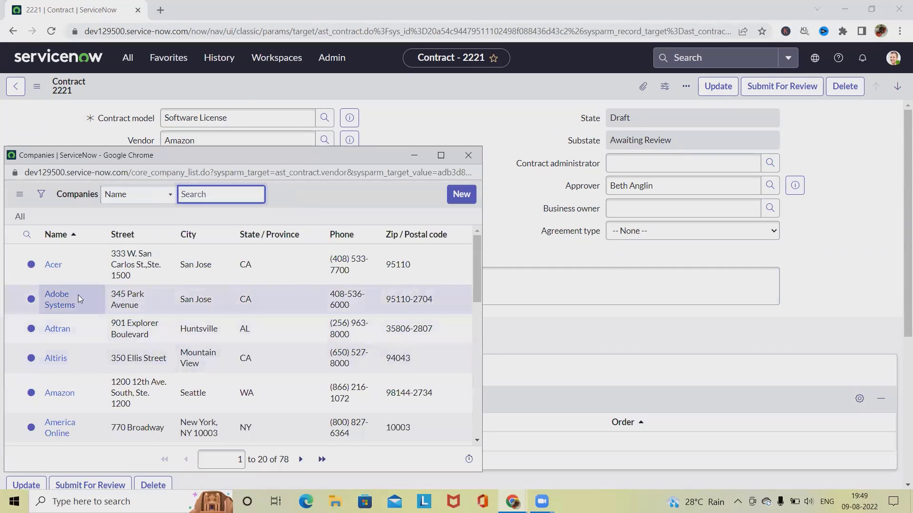
left_click(59, 303)
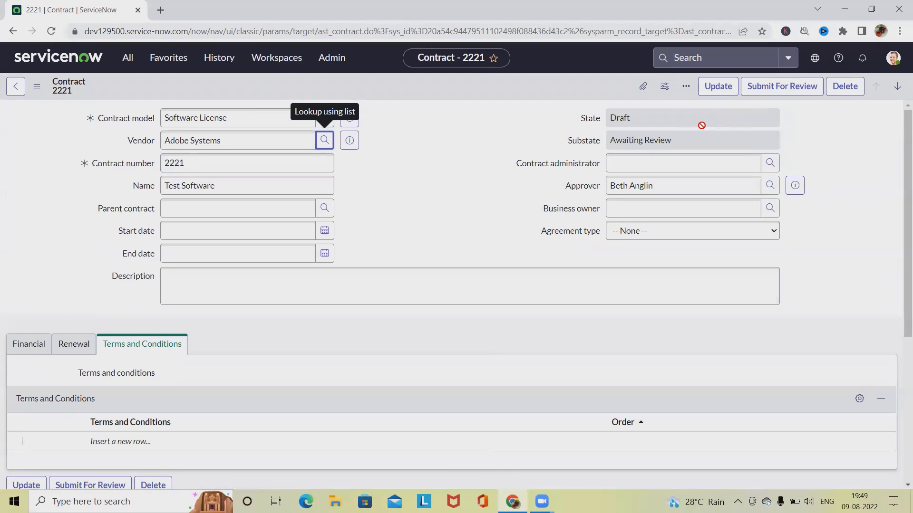
scroll(322, 336, "down", 5)
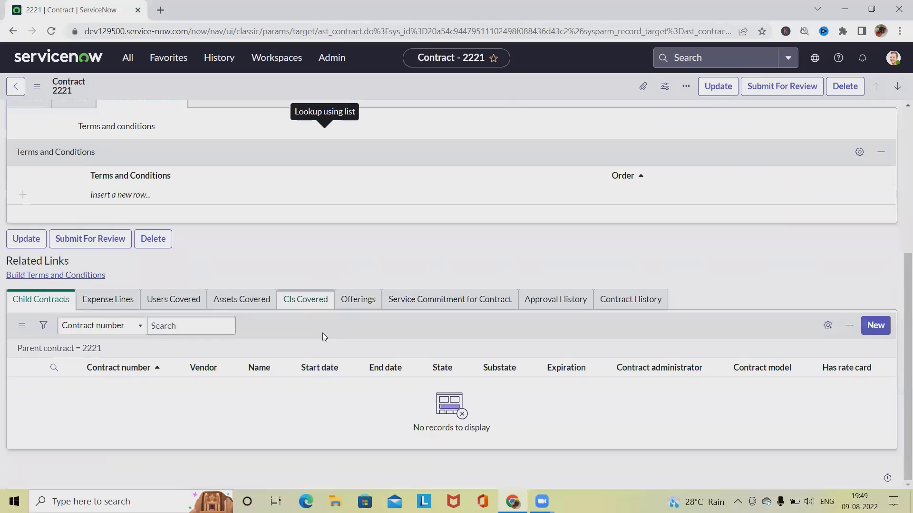
scroll(324, 335, "up", 3)
scroll(378, 330, "up", 1)
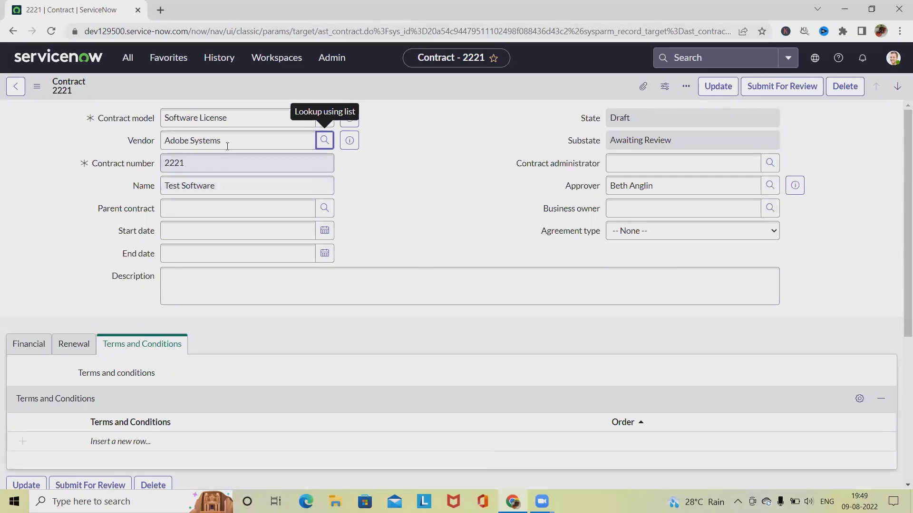
left_click(730, 87)
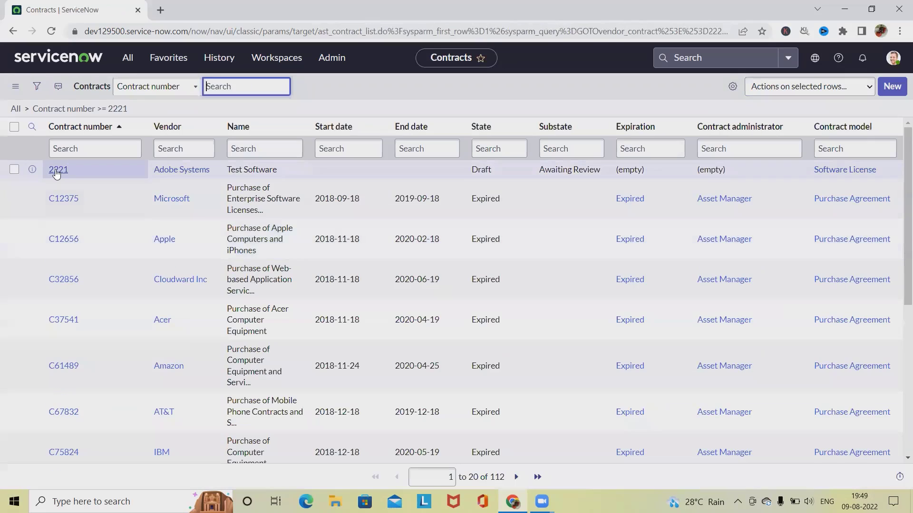
Step: Delete contract 2221 Test Software, confirming the deletion
left_click(56, 170)
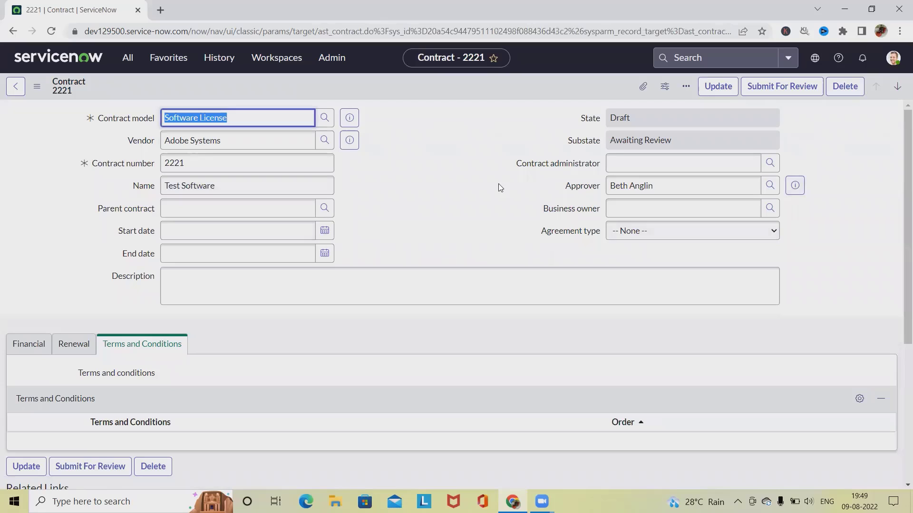
left_click(845, 93)
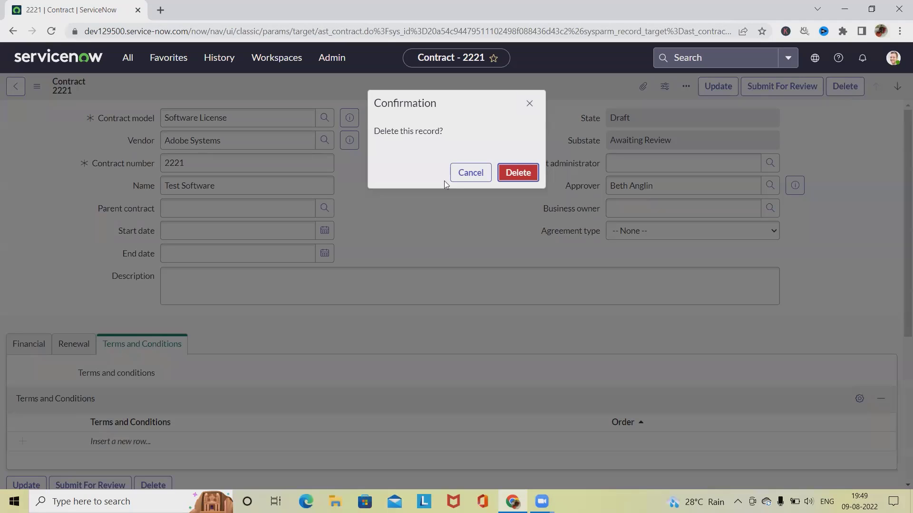
left_click(519, 174)
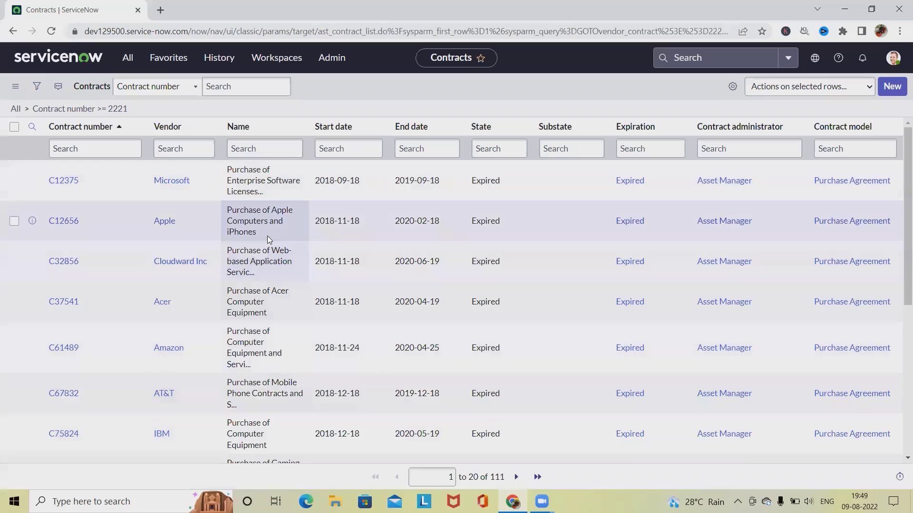
Step: Search the contract list for 2221 to verify it is gone (111 records remain)
left_click(248, 89)
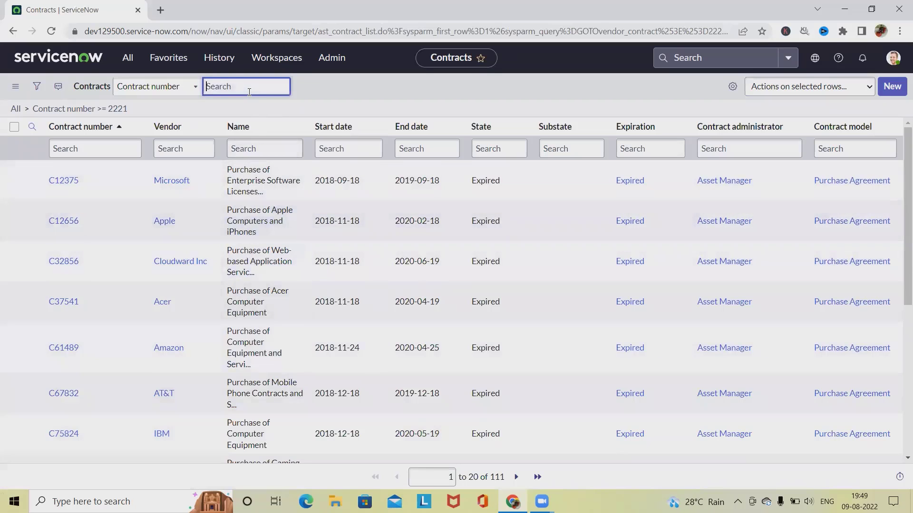
type("2221")
key("Return")
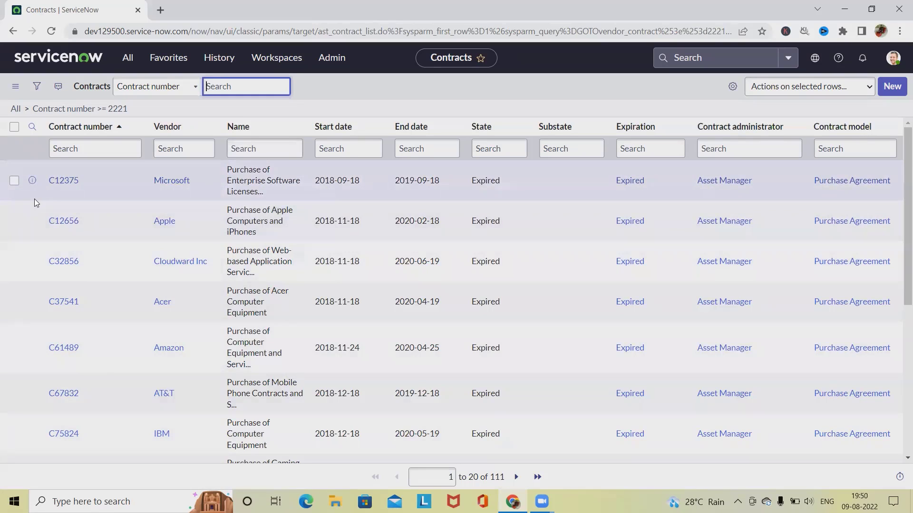
left_click(60, 197)
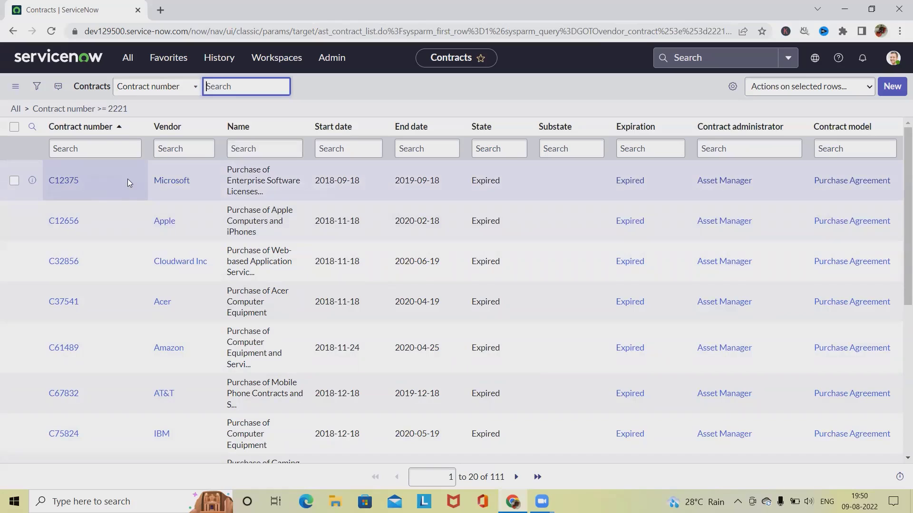